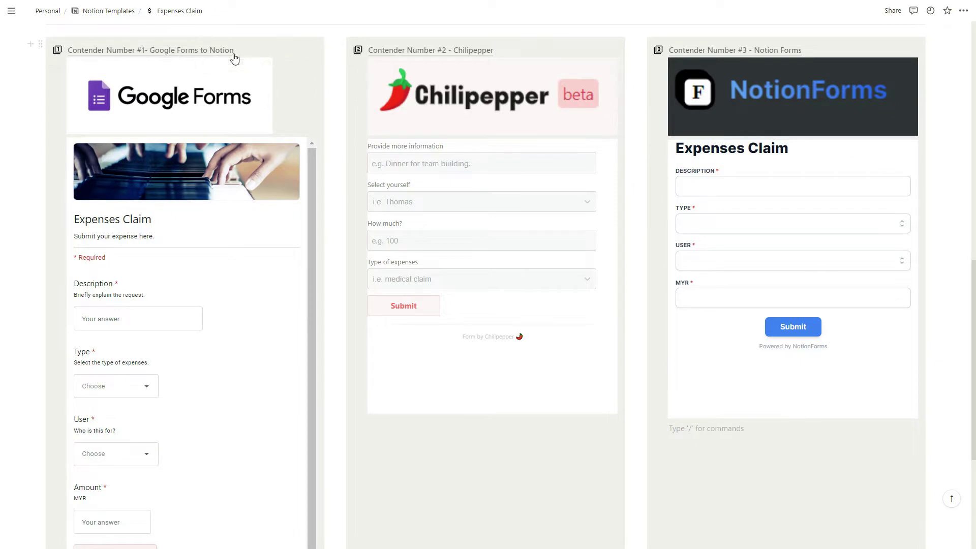
In the Google Form, enter 'Dinner' as the description and choose Food as the type.
{"action": "mouse_move", "coordinate": [232, 59]}
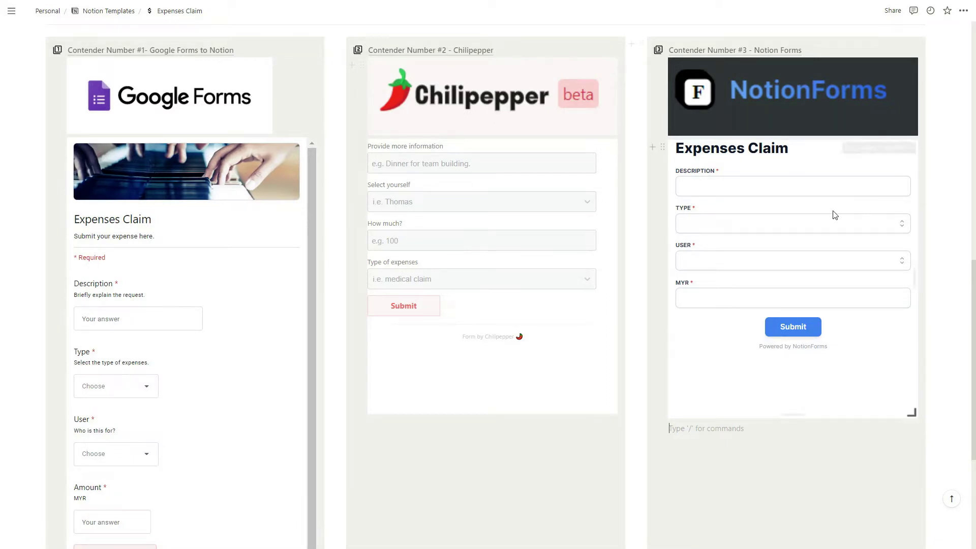
{"action": "scroll", "coordinate": [801, 266], "scroll_direction": "up", "scroll_amount": 5}
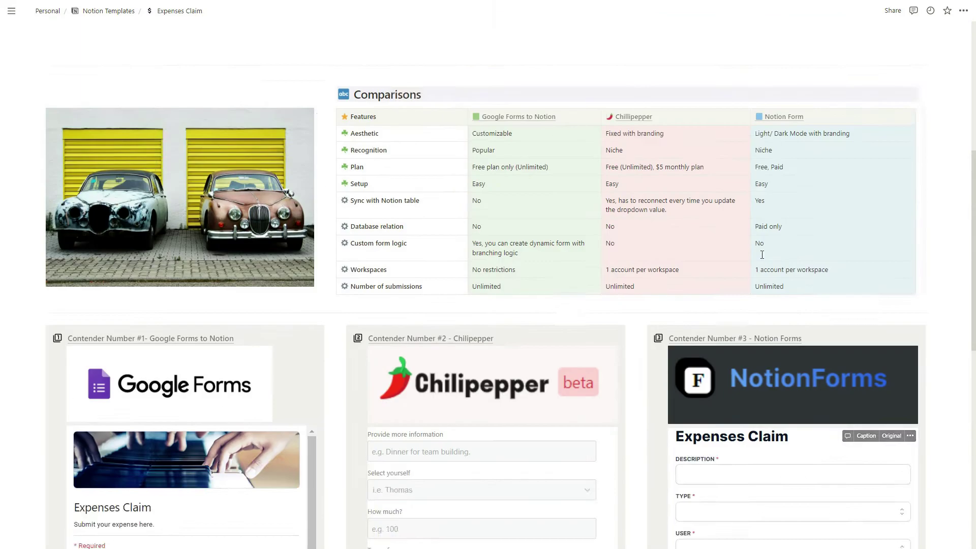
{"action": "scroll", "coordinate": [648, 227], "scroll_direction": "up", "scroll_amount": 5}
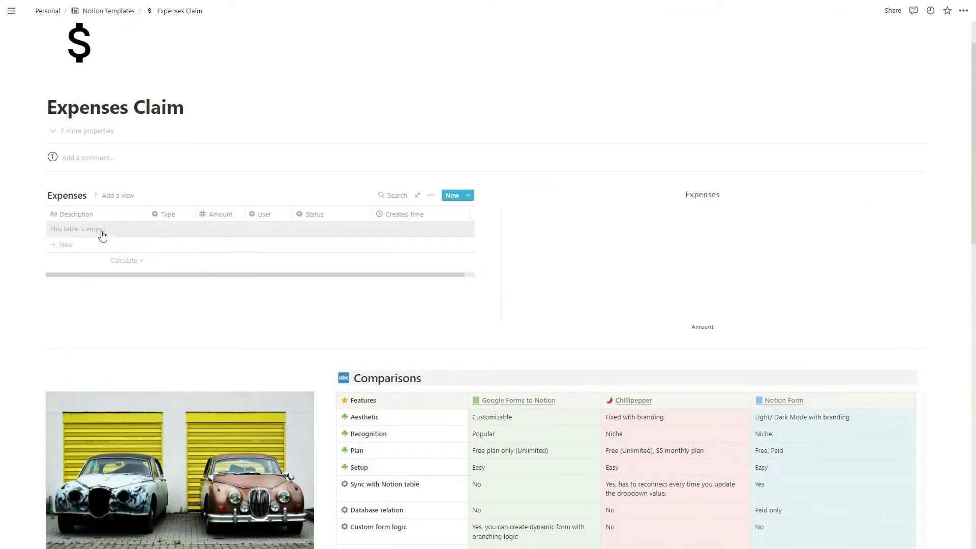
{"action": "scroll", "coordinate": [188, 186], "scroll_direction": "down", "scroll_amount": 1}
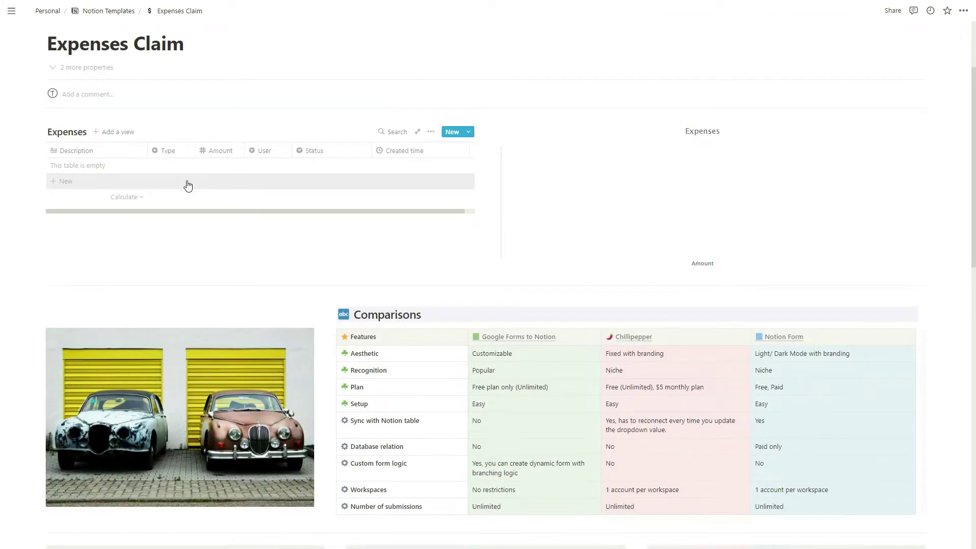
{"action": "scroll", "coordinate": [188, 186], "scroll_direction": "down", "scroll_amount": 7}
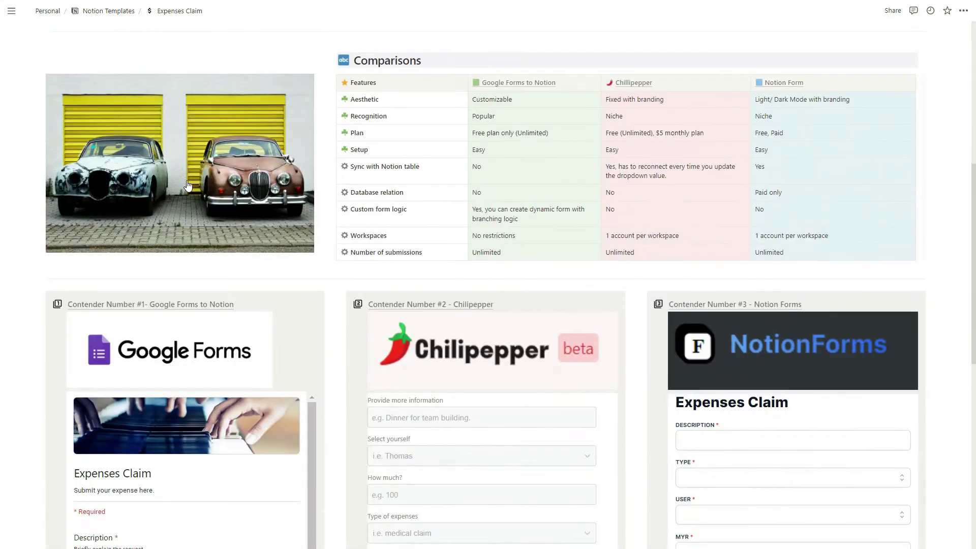
{"action": "scroll", "coordinate": [188, 186], "scroll_direction": "down", "scroll_amount": 1}
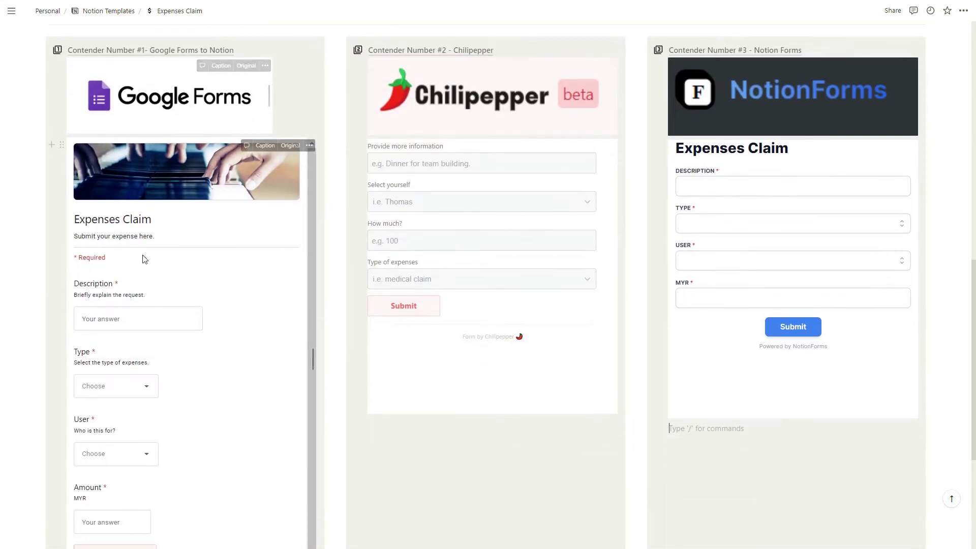
{"action": "left_click", "coordinate": [122, 315]}
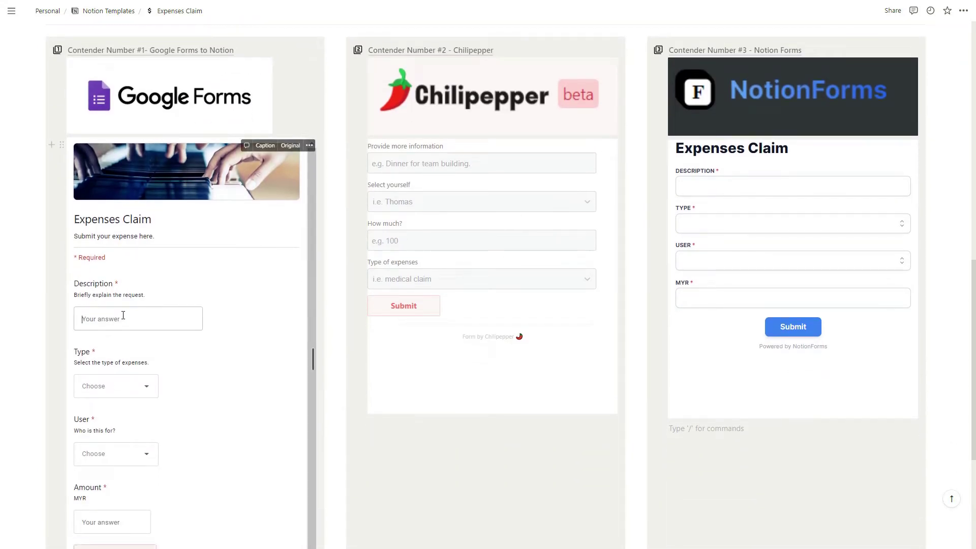
{"action": "type", "text": "Dinner"}
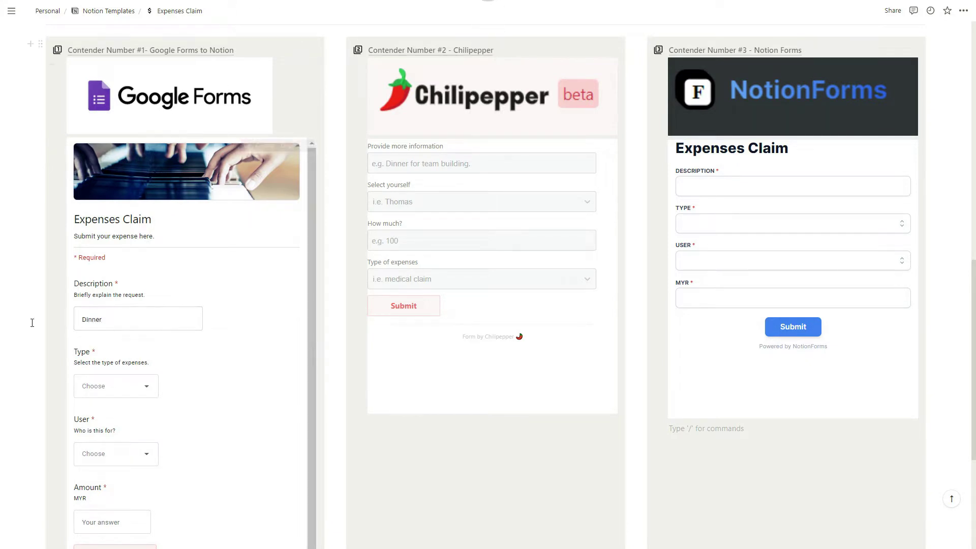
{"action": "left_click", "coordinate": [131, 393]}
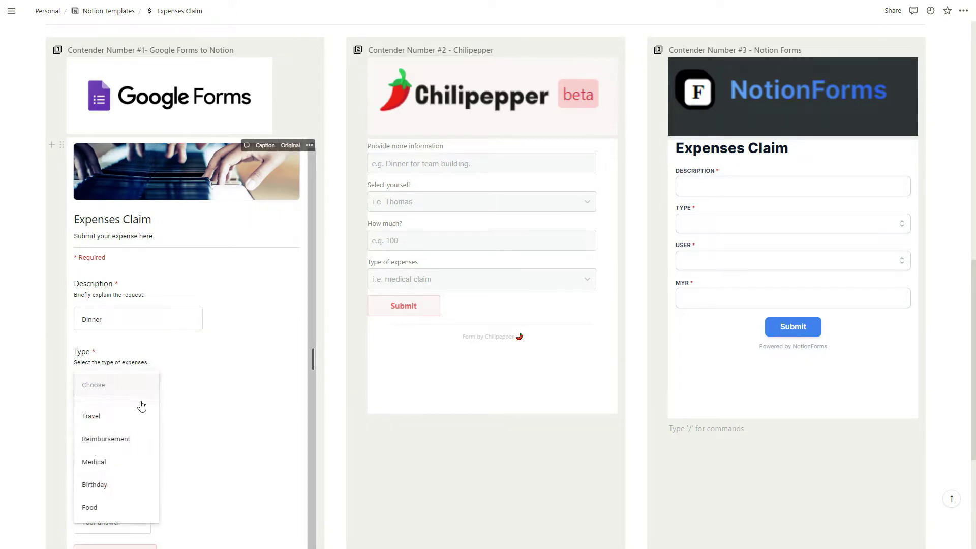
{"action": "left_click", "coordinate": [120, 505]}
Select the claiming user, enter 100 as the amount, and submit the form.
{"action": "scroll", "coordinate": [126, 431], "scroll_direction": "down", "scroll_amount": 1}
{"action": "left_click", "coordinate": [120, 444]}
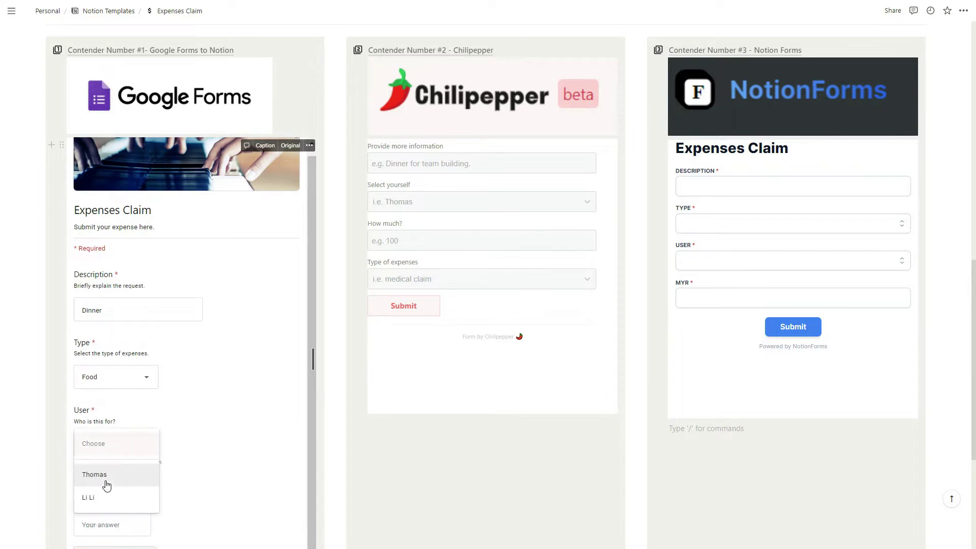
{"action": "left_click", "coordinate": [113, 476]}
{"action": "scroll", "coordinate": [132, 478], "scroll_direction": "down", "scroll_amount": 1}
{"action": "left_click", "coordinate": [118, 458]}
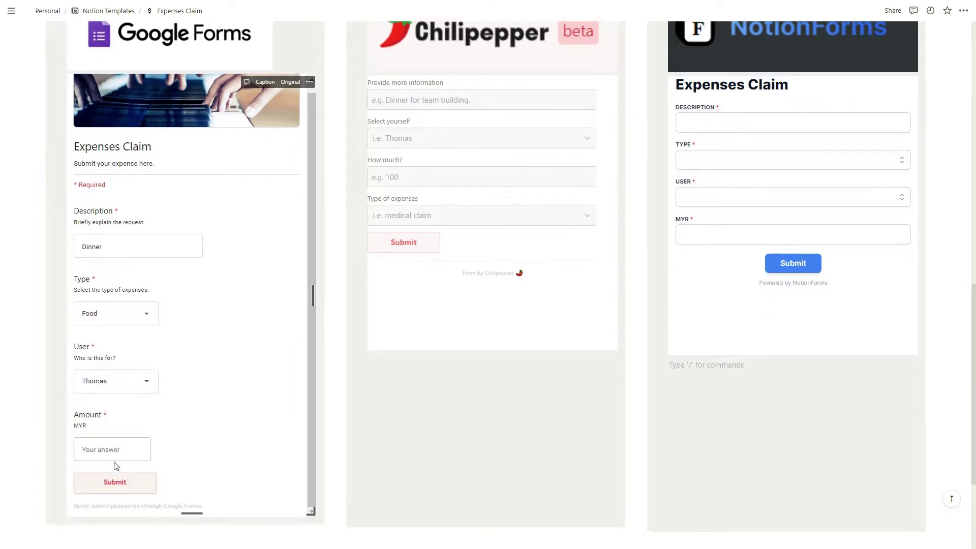
{"action": "type", "text": "100"}
{"action": "left_click", "coordinate": [112, 475]}
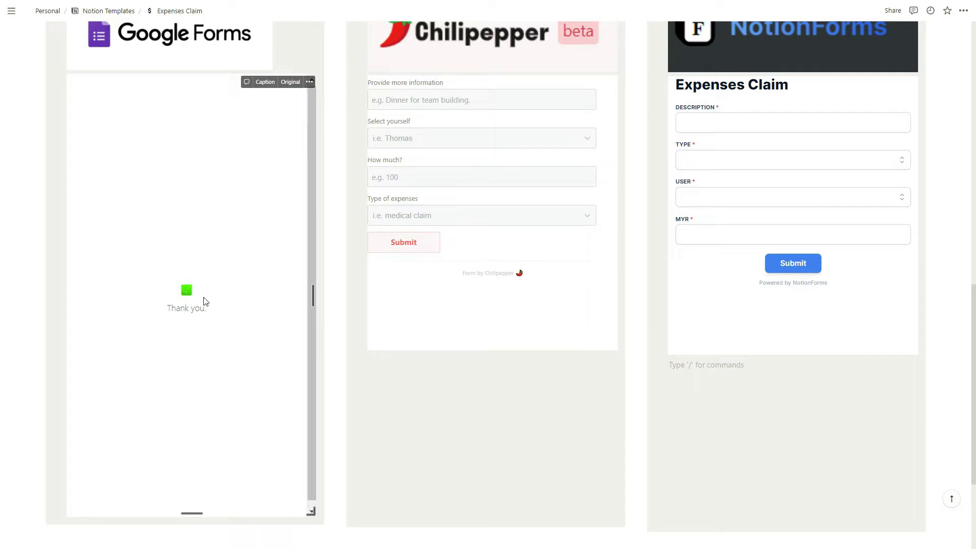
{"action": "scroll", "coordinate": [373, 315], "scroll_direction": "up", "scroll_amount": 3}
{"action": "scroll", "coordinate": [374, 315], "scroll_direction": "up", "scroll_amount": 8}
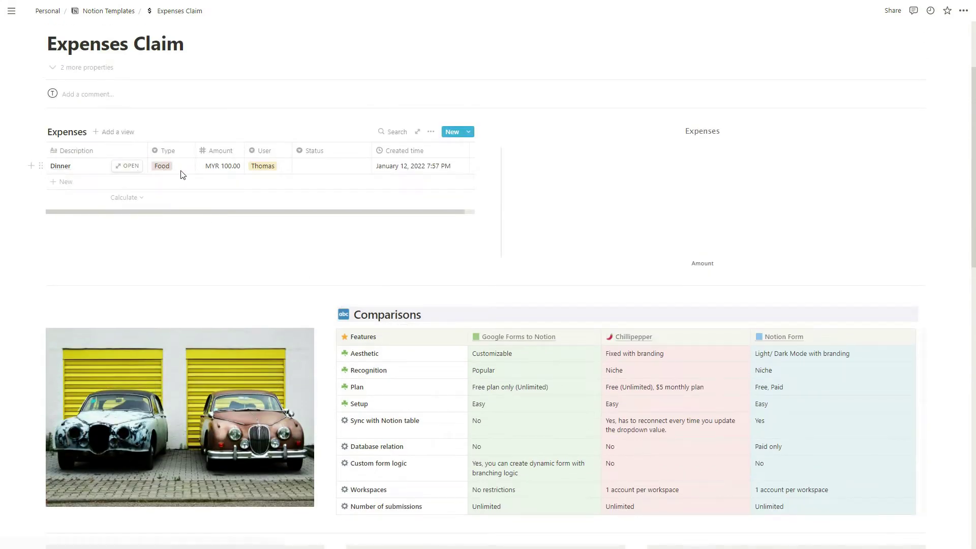
{"action": "left_click", "coordinate": [341, 167]}
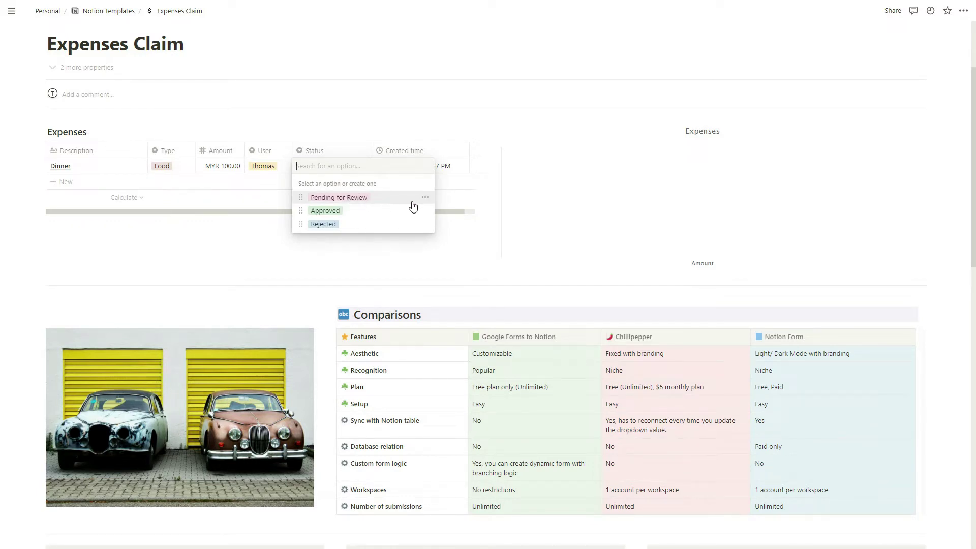
{"action": "left_click", "coordinate": [471, 230]}
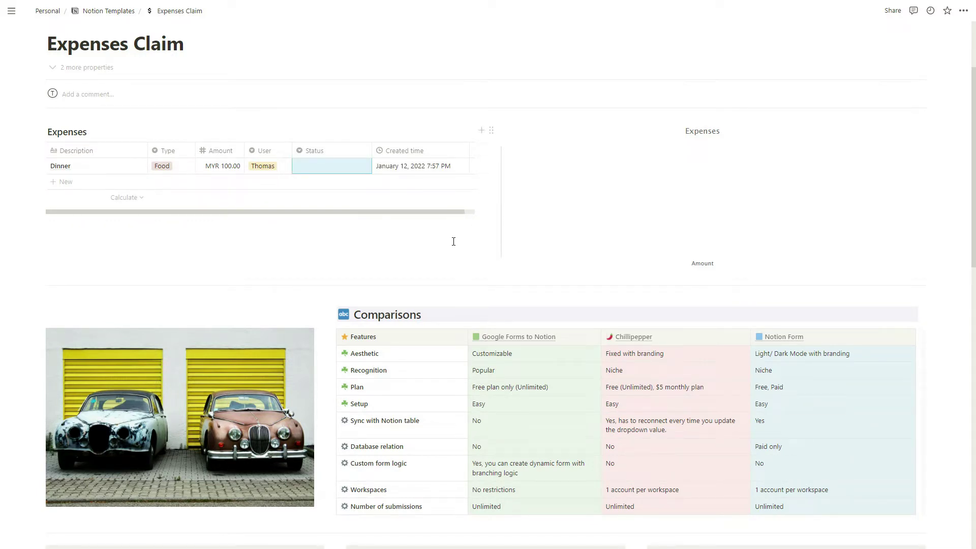
{"action": "scroll", "coordinate": [386, 249], "scroll_direction": "down", "scroll_amount": 8}
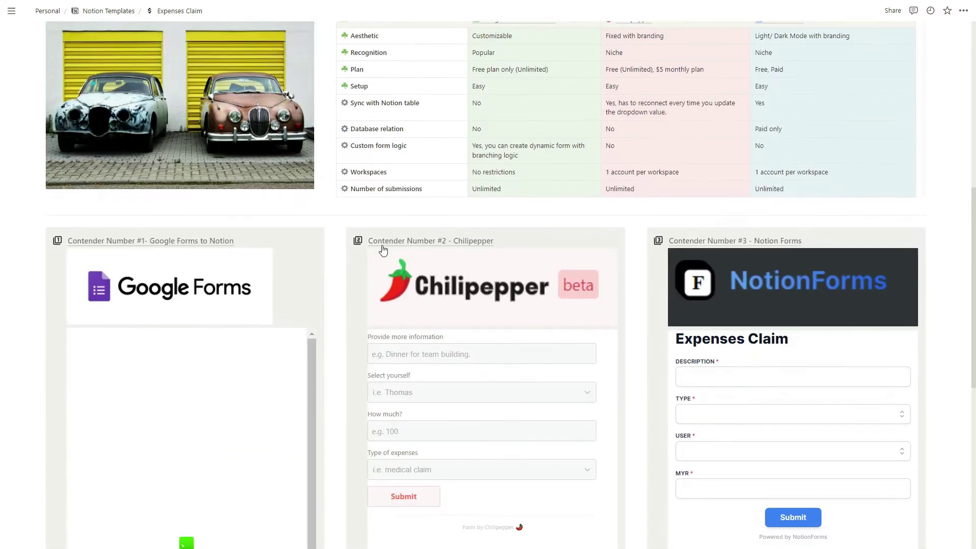
Fill the Chilipepper form description with the 'Chilipepper' suggestion and select the claiming person.
{"action": "left_click", "coordinate": [413, 290]}
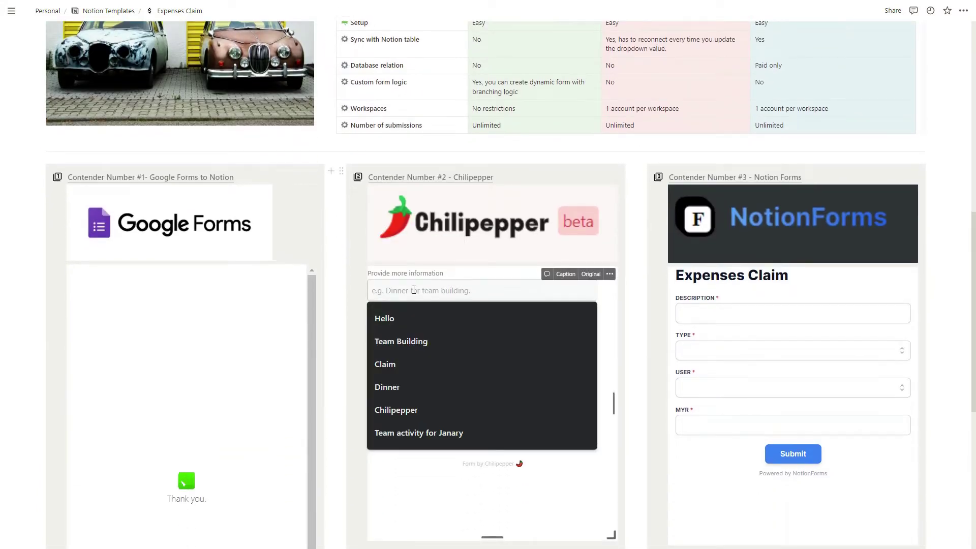
{"action": "type", "text": "Chilipepper"}
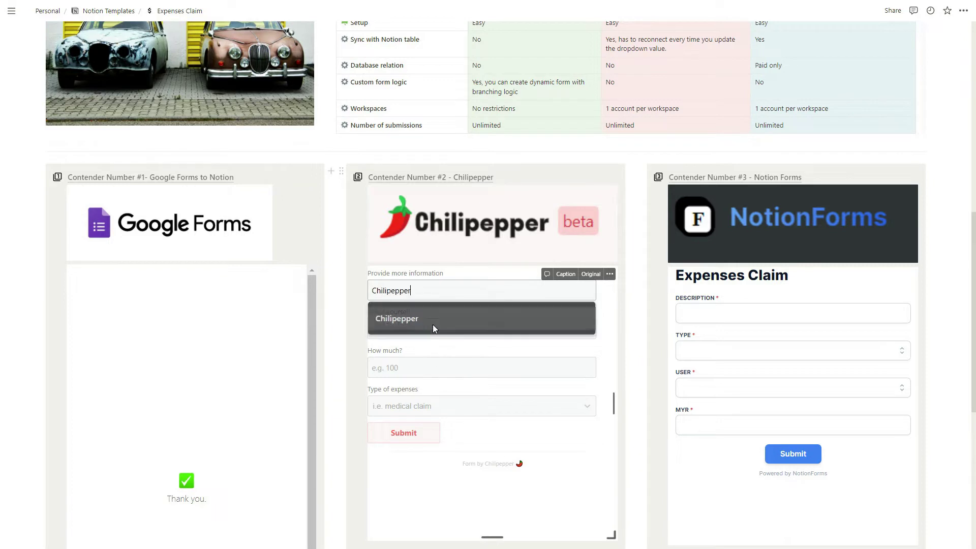
{"action": "left_click", "coordinate": [433, 327]}
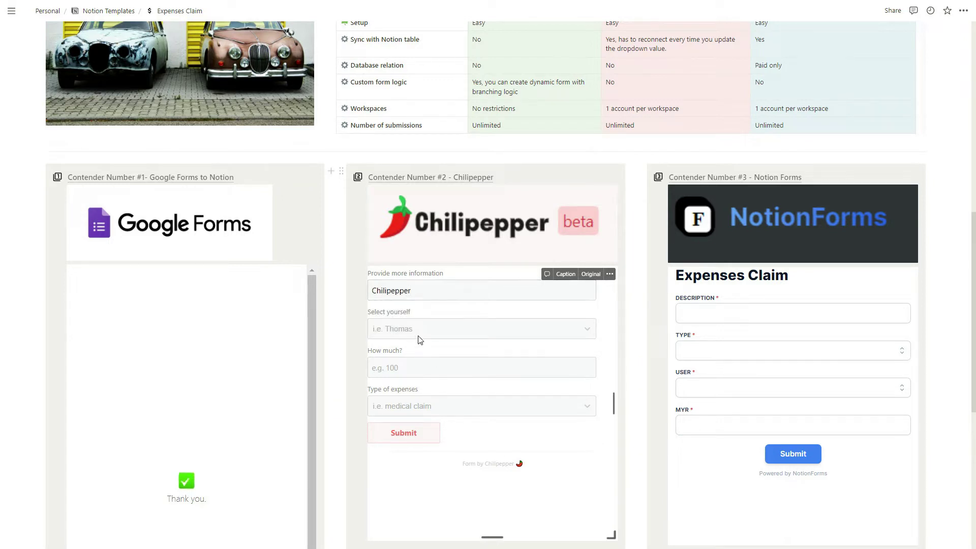
{"action": "left_click", "coordinate": [418, 336]}
{"action": "left_click", "coordinate": [402, 349]}
Enter 200 in How much?, set the expense type to Food, and submit.
{"action": "left_click", "coordinate": [409, 364]}
{"action": "type", "text": "200"}
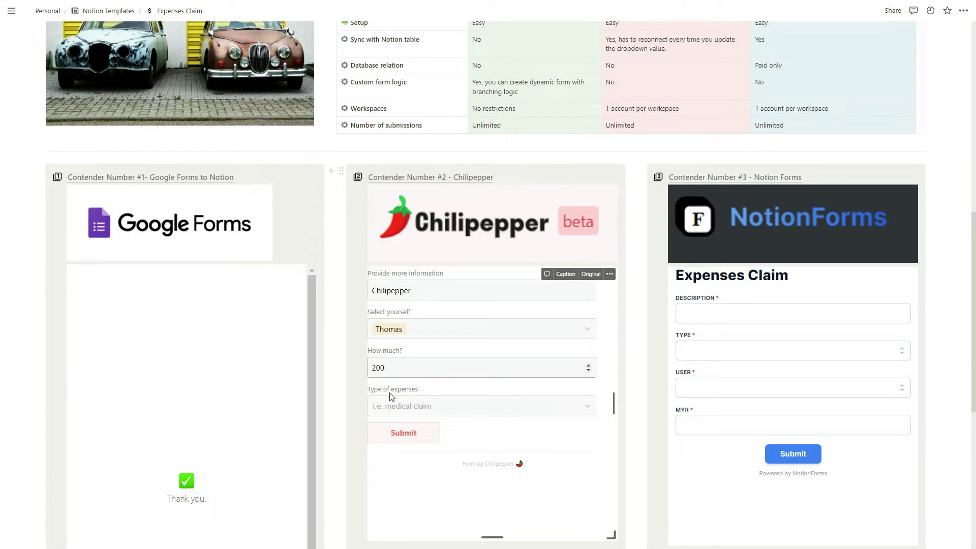
{"action": "left_click", "coordinate": [391, 405]}
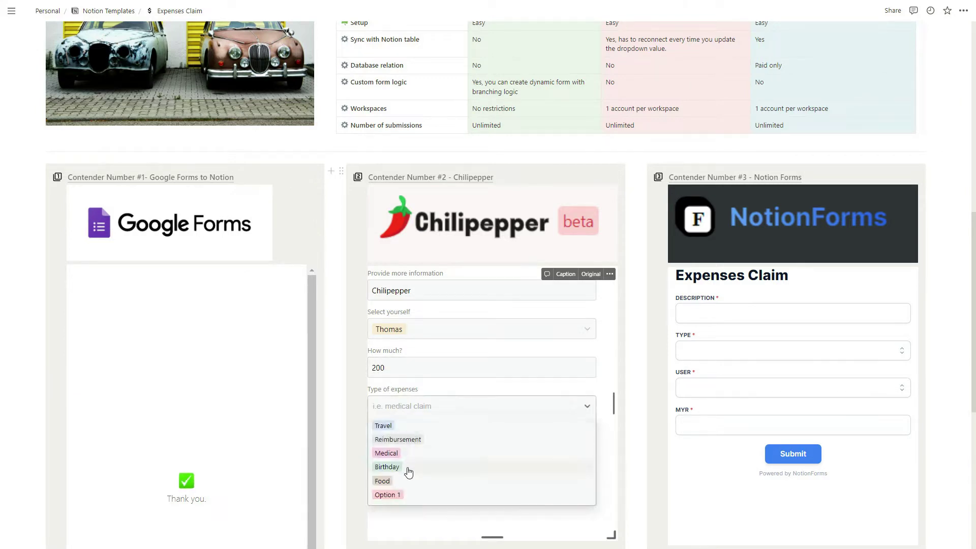
{"action": "left_click", "coordinate": [407, 477]}
{"action": "left_click", "coordinate": [413, 437]}
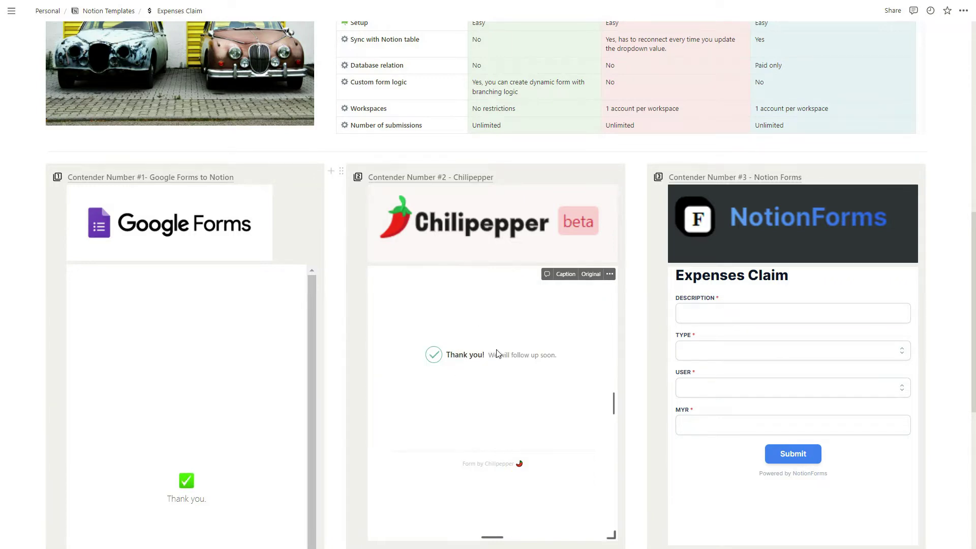
{"action": "scroll", "coordinate": [405, 352], "scroll_direction": "up", "scroll_amount": 9}
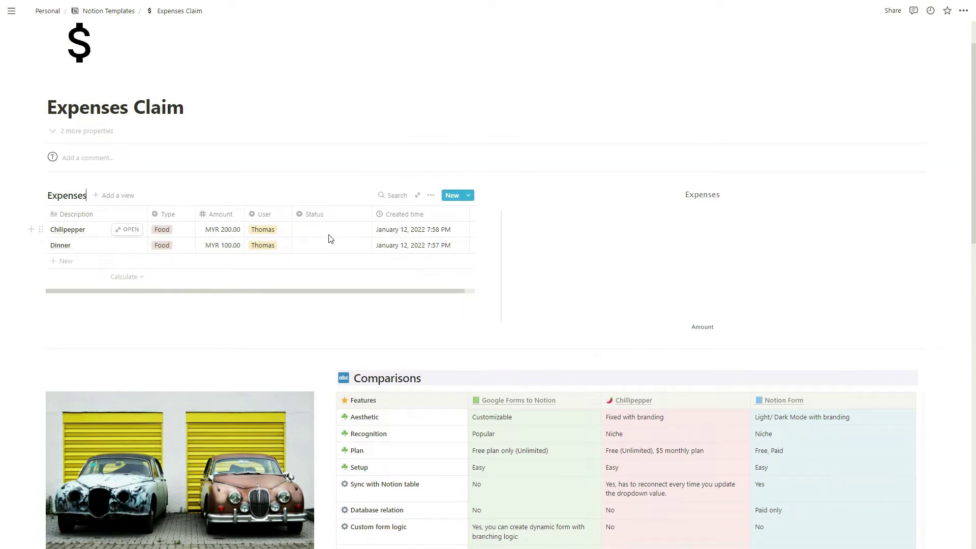
{"action": "scroll", "coordinate": [366, 267], "scroll_direction": "down", "scroll_amount": 8}
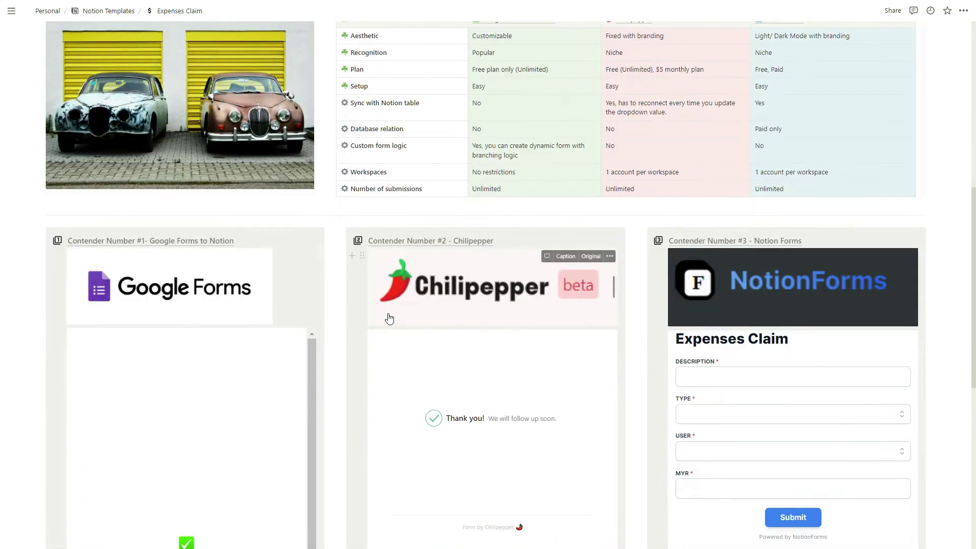
In the NotionForms form, enter 'Team building' as the description and choose Reimbursement type.
{"action": "left_click", "coordinate": [725, 376]}
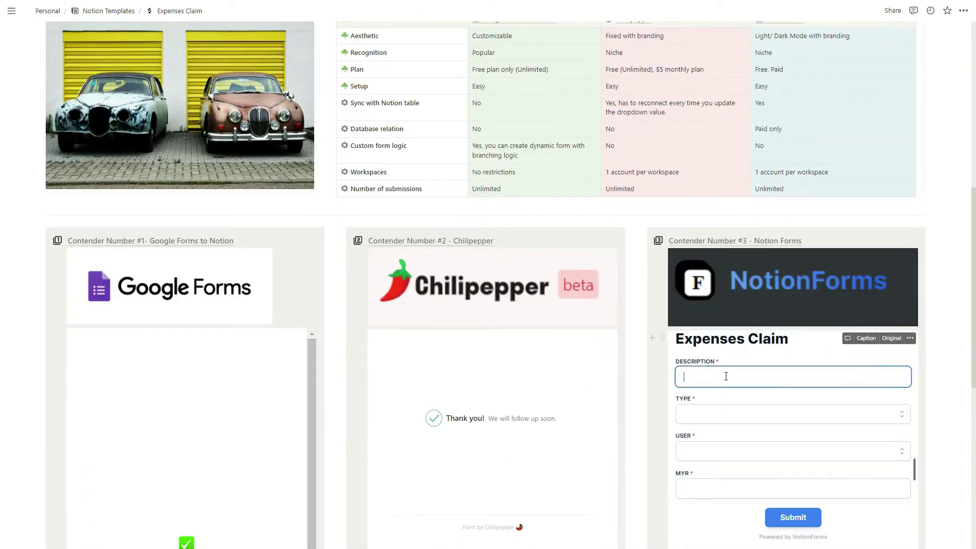
{"action": "type", "text": "Team building"}
{"action": "left_click", "coordinate": [713, 418]}
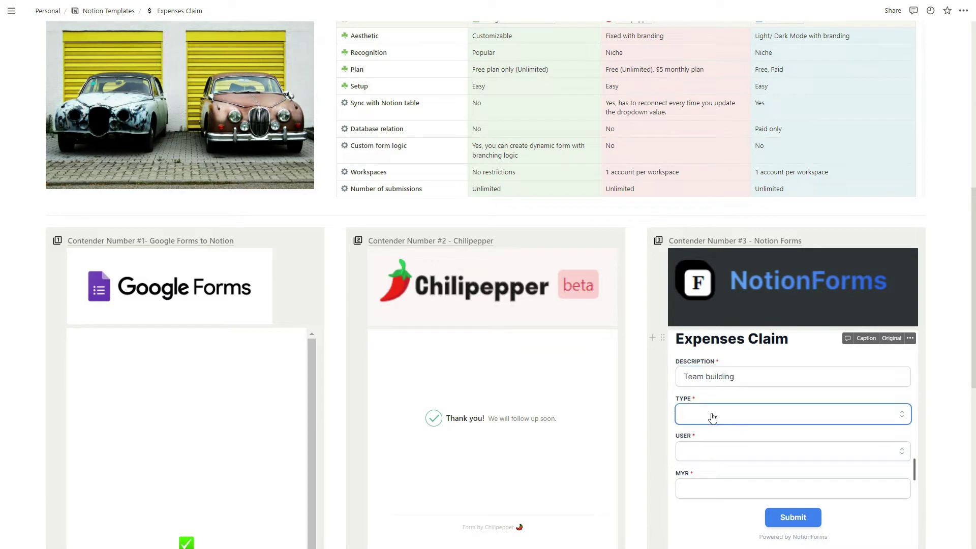
{"action": "scroll", "coordinate": [740, 475], "scroll_direction": "down", "scroll_amount": 2}
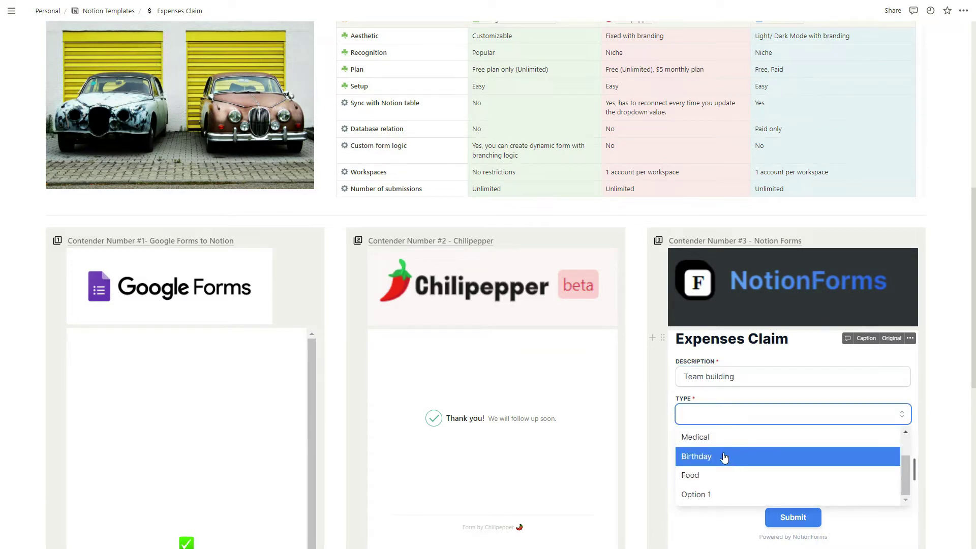
{"action": "scroll", "coordinate": [727, 453], "scroll_direction": "up", "scroll_amount": 1}
{"action": "scroll", "coordinate": [722, 446], "scroll_direction": "up", "scroll_amount": 1}
{"action": "left_click", "coordinate": [721, 451]}
Choose the second user, enter 300 MYR as the amount, and submit.
{"action": "left_click", "coordinate": [721, 454]}
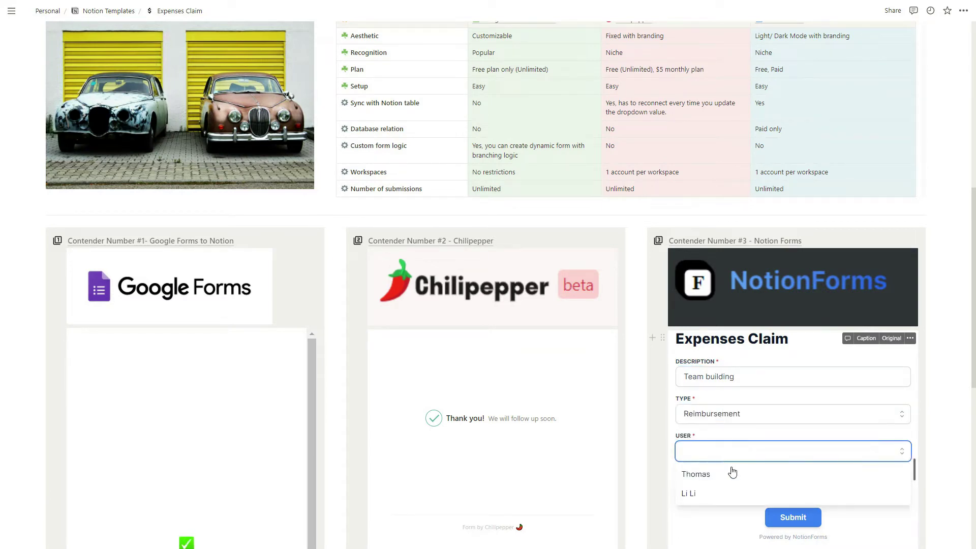
{"action": "left_click", "coordinate": [721, 493]}
{"action": "scroll", "coordinate": [717, 457], "scroll_direction": "down", "scroll_amount": 1}
{"action": "left_click", "coordinate": [712, 426]}
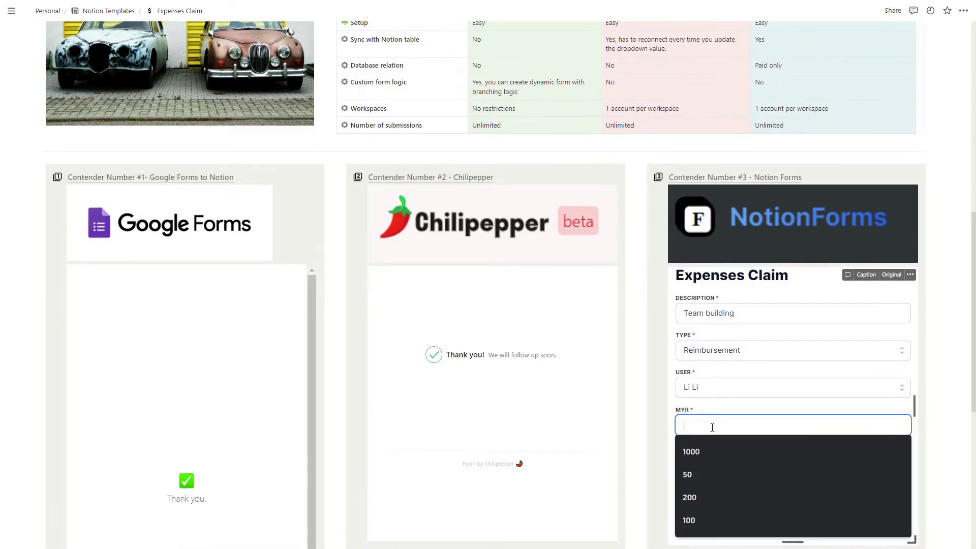
{"action": "type", "text": "300"}
{"action": "scroll", "coordinate": [762, 463], "scroll_direction": "down", "scroll_amount": 1}
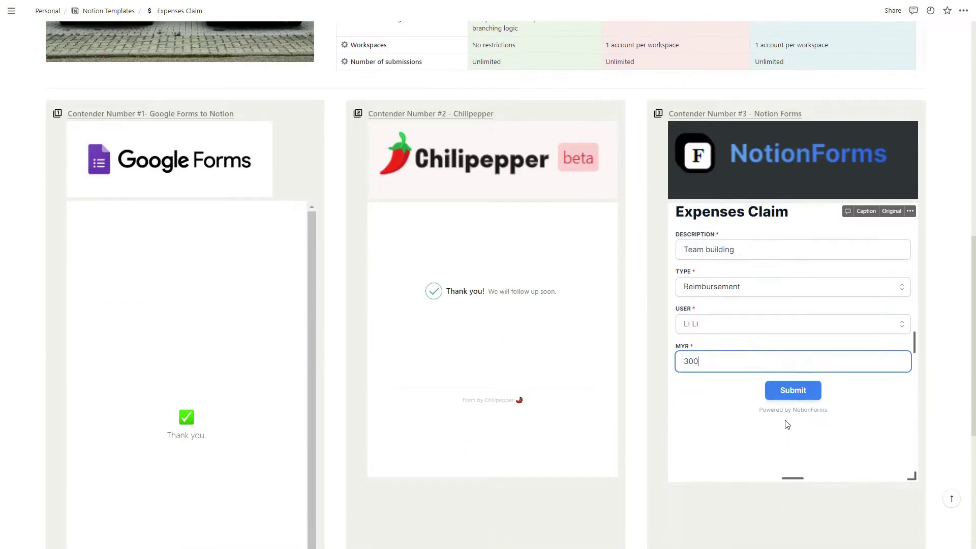
{"action": "left_click", "coordinate": [790, 395]}
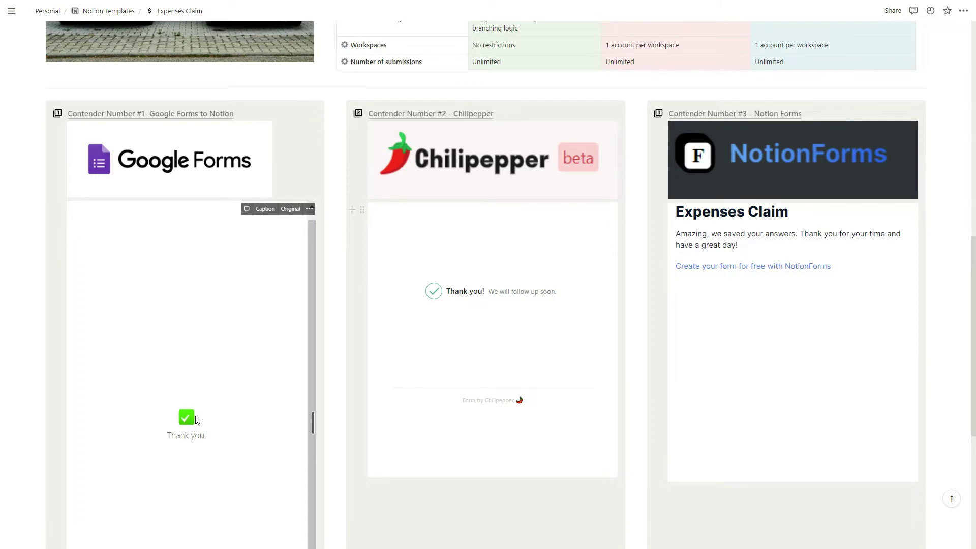
Scroll up to the Expenses table showing the new Team building row as Pending for Review.
{"action": "scroll", "coordinate": [451, 398], "scroll_direction": "up", "scroll_amount": 2}
{"action": "scroll", "coordinate": [451, 397], "scroll_direction": "up", "scroll_amount": 8}
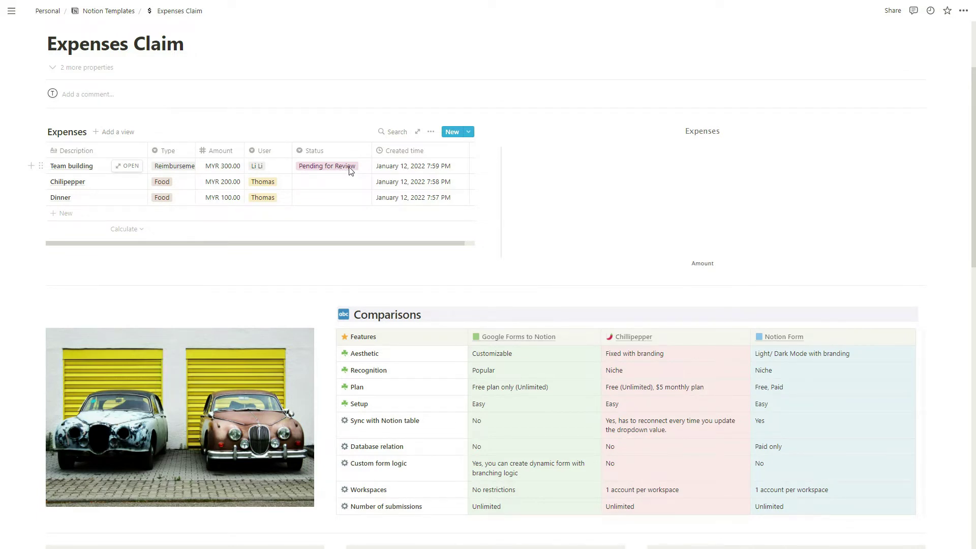
Check the Team building row's Status unchanged, then refresh the chart to show two 300.00 bars.
{"action": "left_click", "coordinate": [350, 169]}
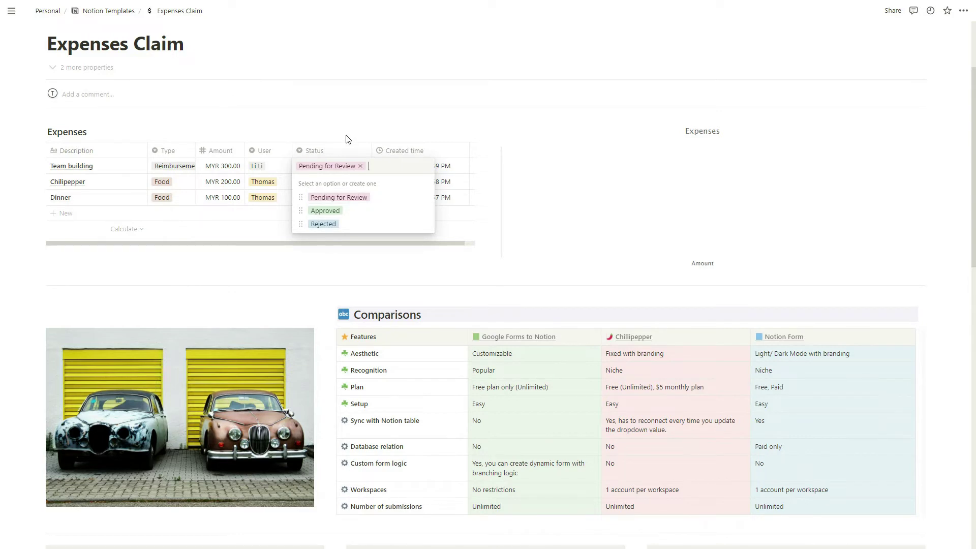
{"action": "key", "text": "Escape"}
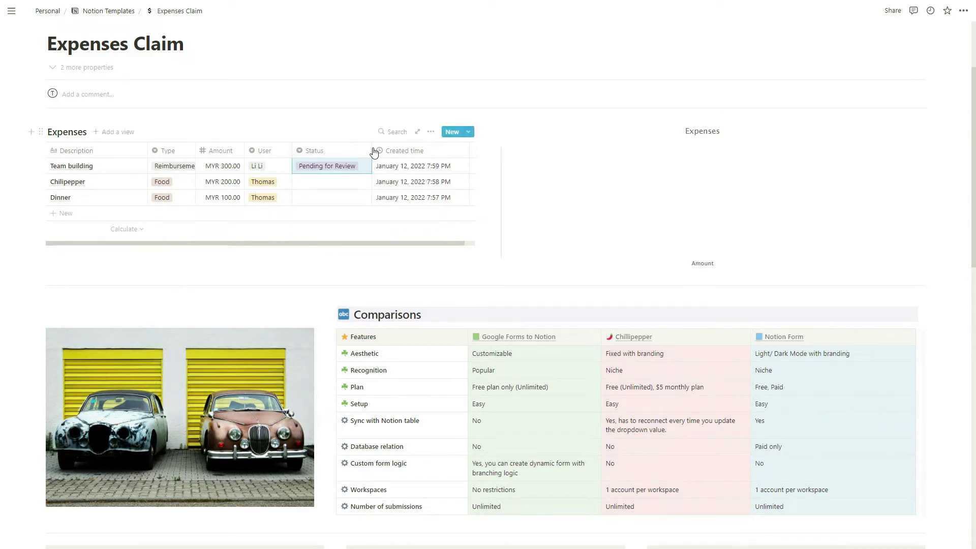
{"action": "mouse_move", "coordinate": [551, 167]}
{"action": "left_click", "coordinate": [547, 135]}
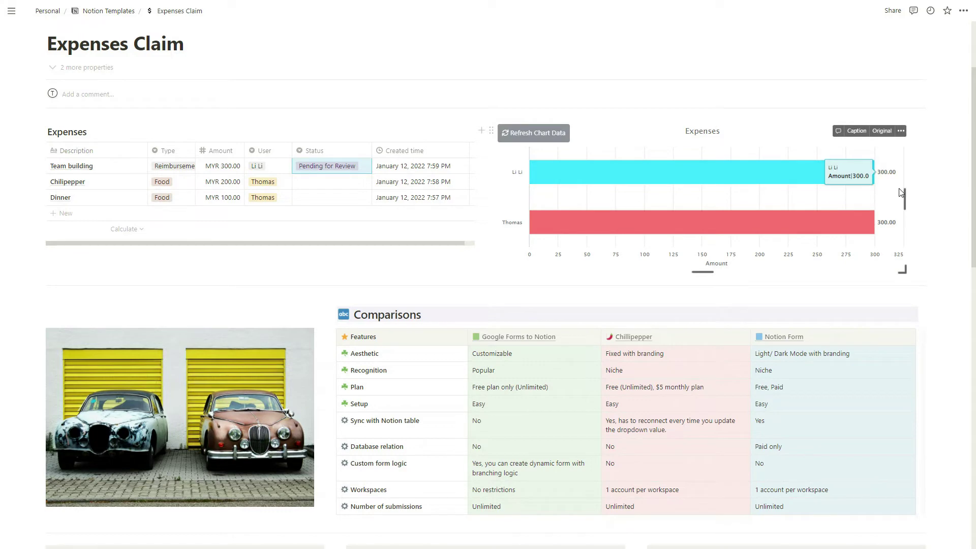
{"action": "scroll", "coordinate": [267, 213], "scroll_direction": "down", "scroll_amount": 2}
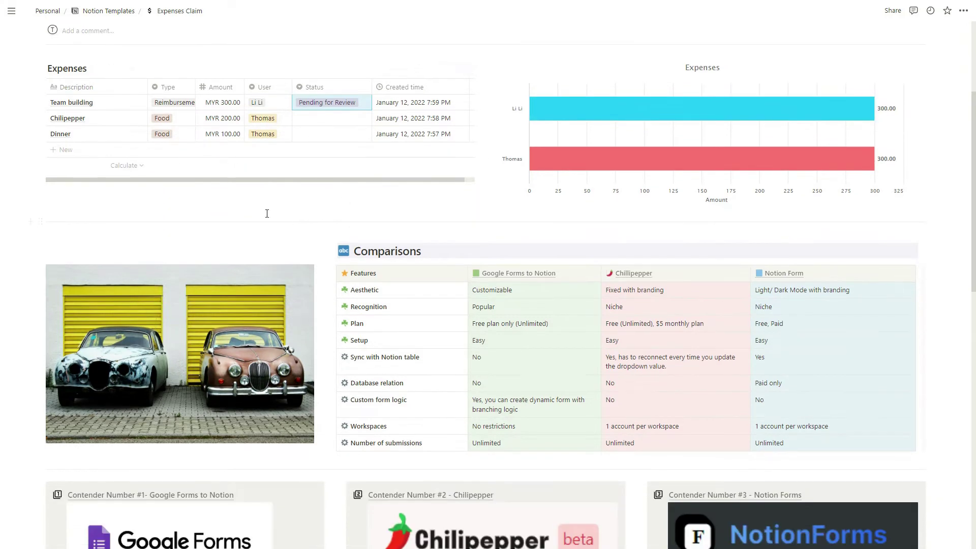
Scroll down past the Comparisons table to the three contender forms, now blank again.
{"action": "scroll", "coordinate": [494, 163], "scroll_direction": "up", "scroll_amount": 1}
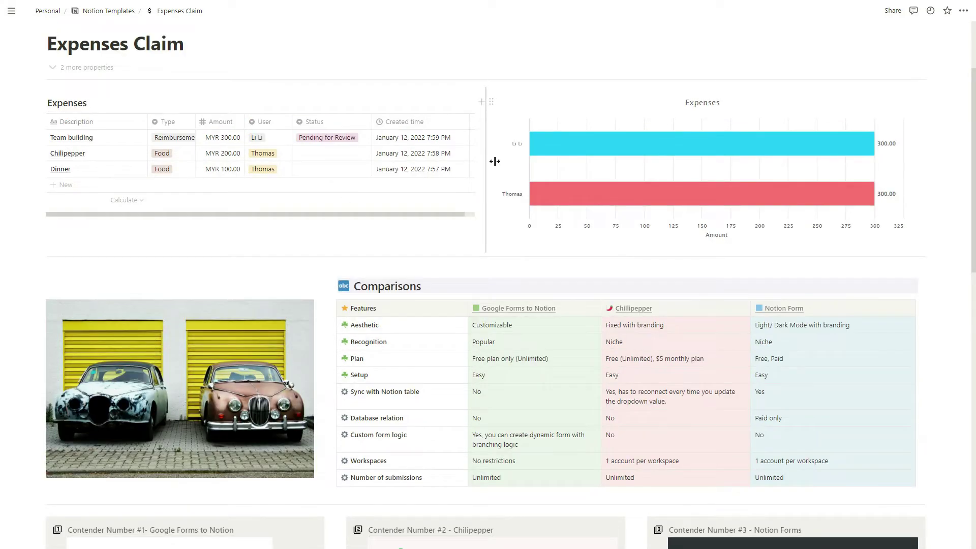
{"action": "scroll", "coordinate": [494, 161], "scroll_direction": "down", "scroll_amount": 3}
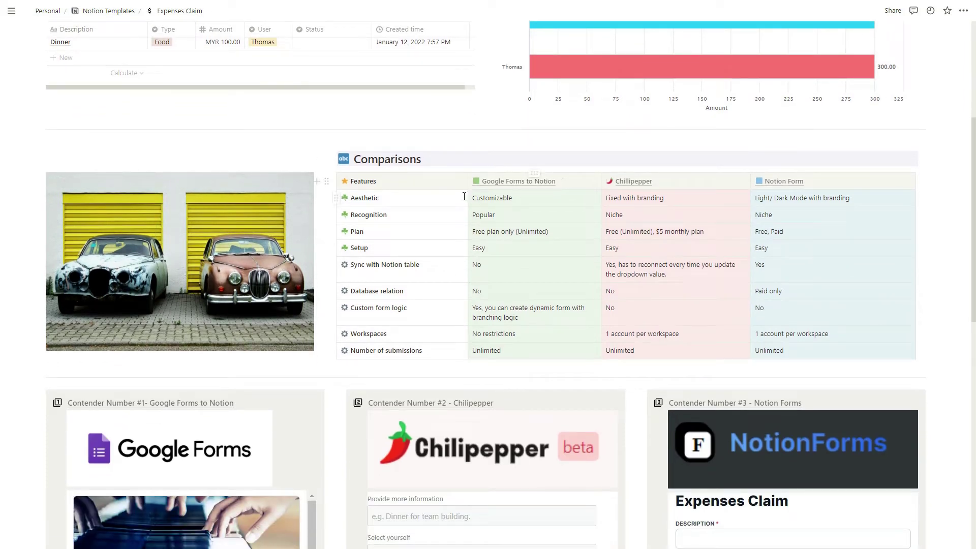
{"action": "scroll", "coordinate": [444, 193], "scroll_direction": "down", "scroll_amount": 2}
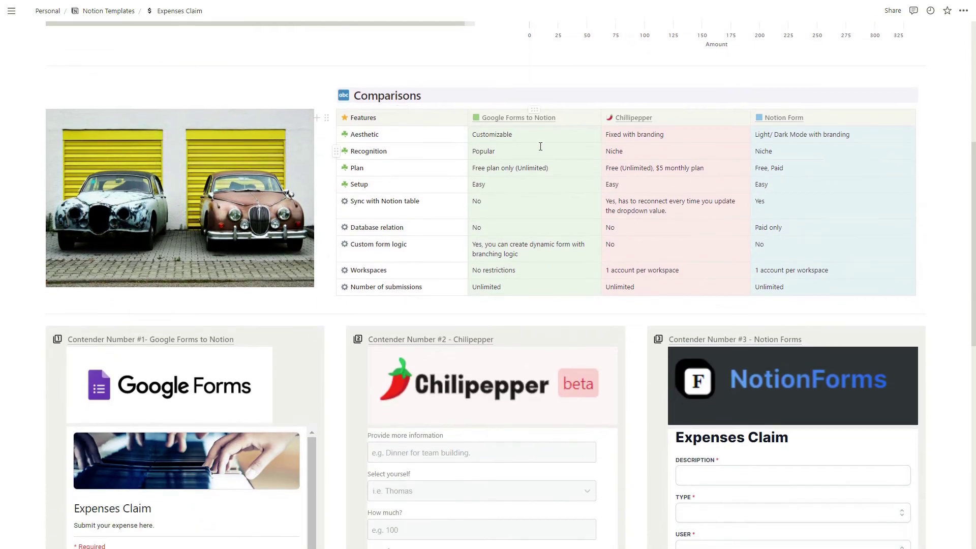
{"action": "scroll", "coordinate": [252, 348], "scroll_direction": "down", "scroll_amount": 3}
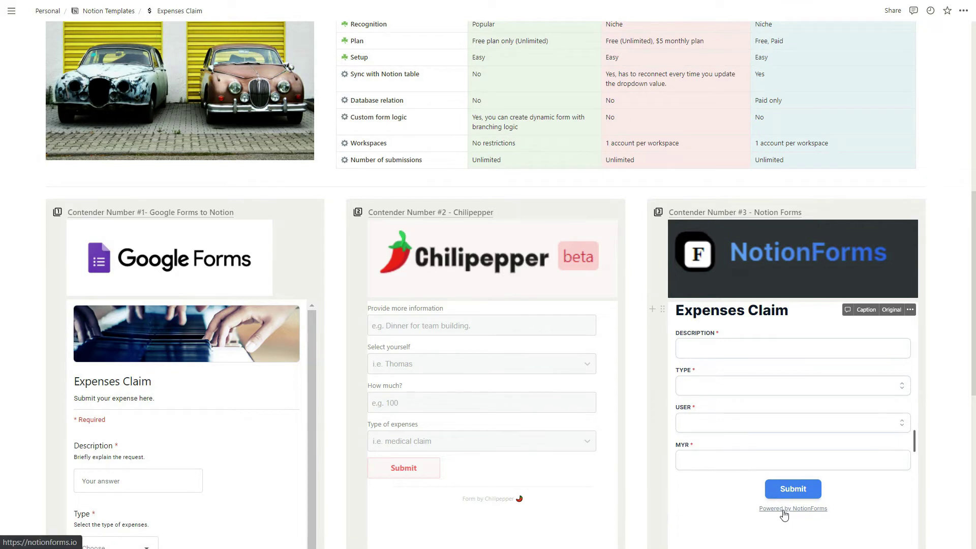
{"action": "scroll", "coordinate": [784, 514], "scroll_direction": "up", "scroll_amount": 3}
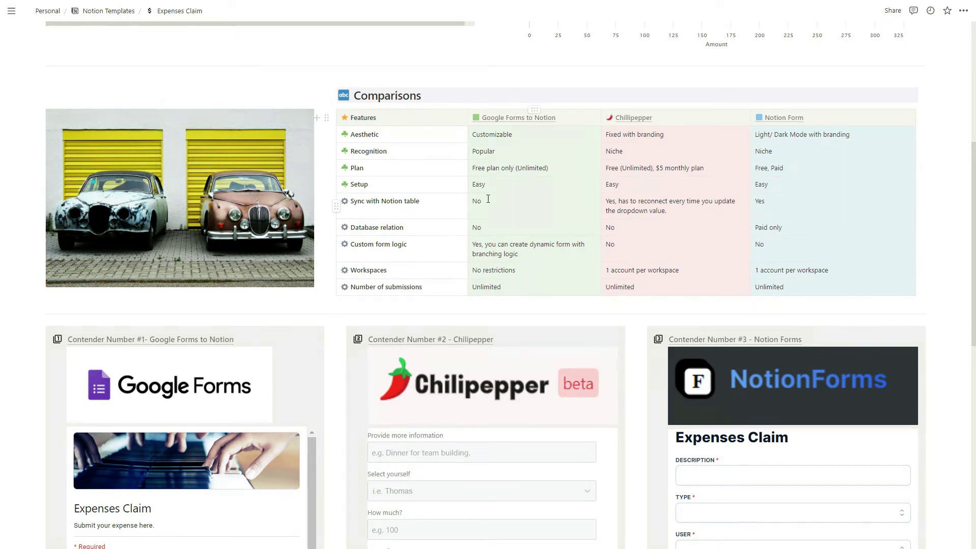
{"action": "scroll", "coordinate": [257, 211], "scroll_direction": "up", "scroll_amount": 4}
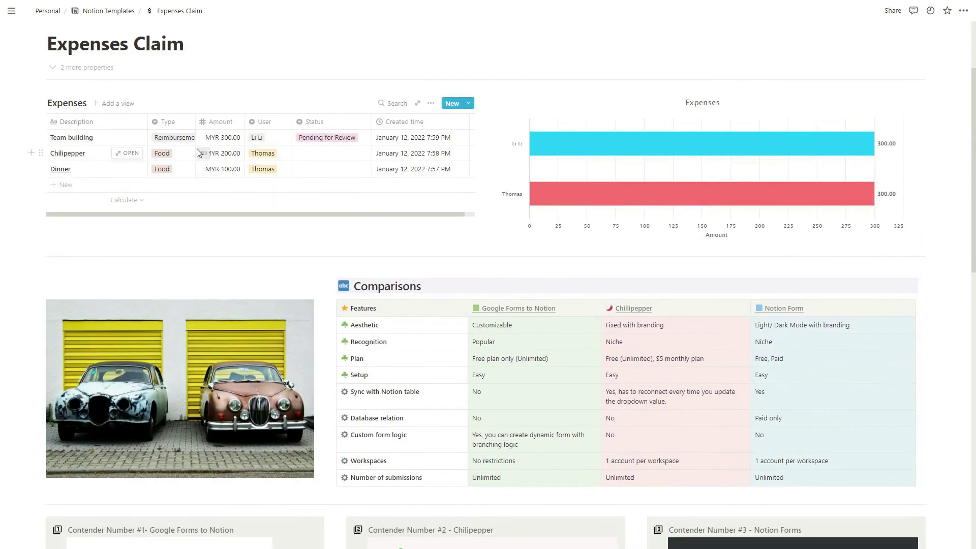
{"action": "left_click", "coordinate": [185, 142]}
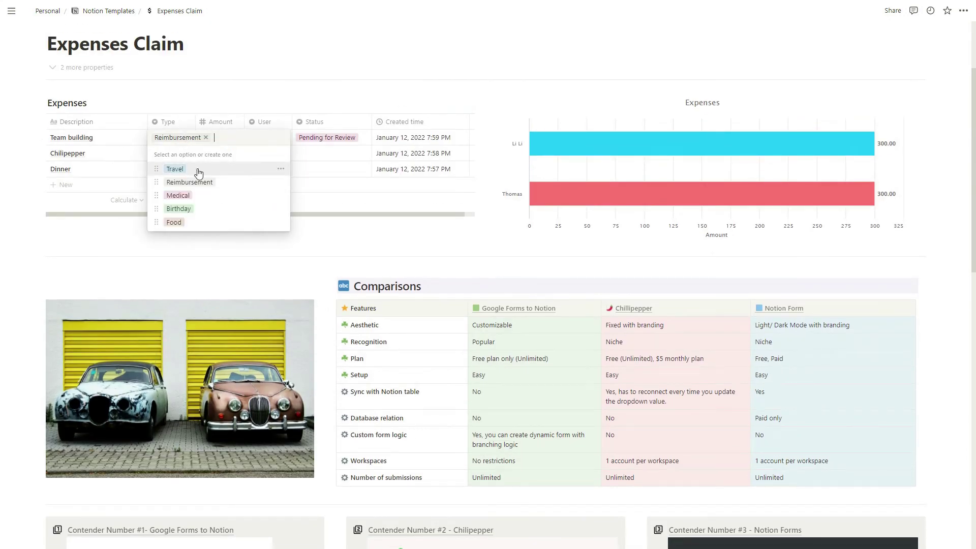
{"action": "left_click", "coordinate": [199, 258]}
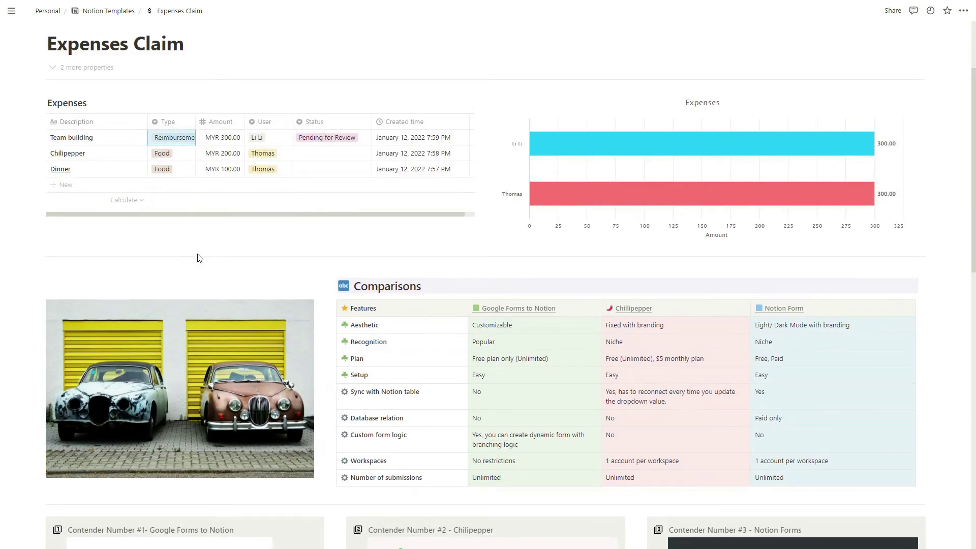
{"action": "scroll", "coordinate": [199, 258], "scroll_direction": "down", "scroll_amount": 10}
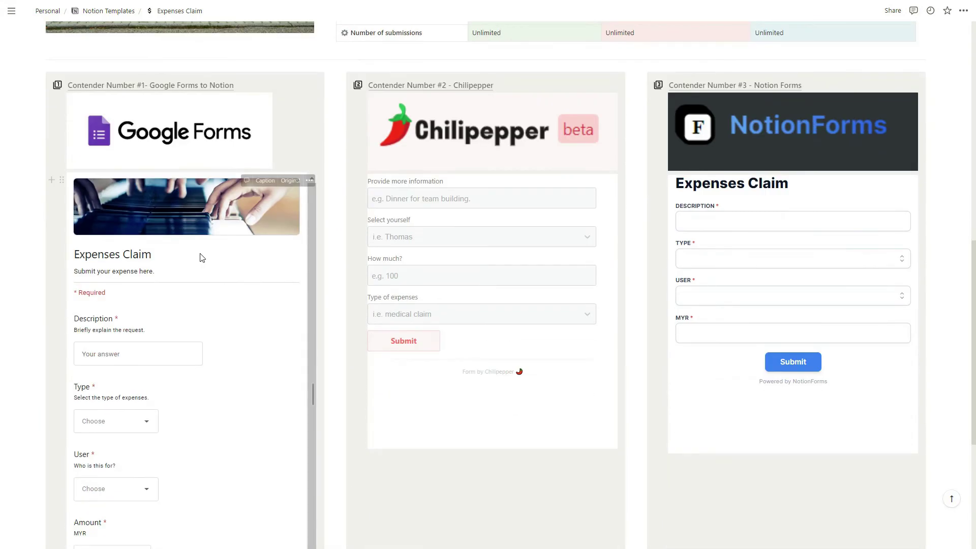
{"action": "left_click", "coordinate": [121, 361]}
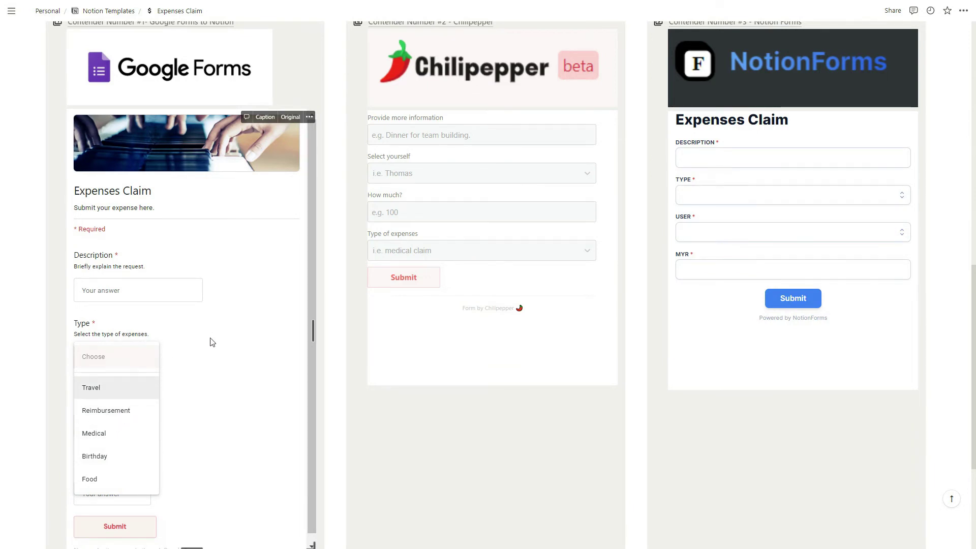
{"action": "left_click", "coordinate": [253, 355]}
{"action": "scroll", "coordinate": [483, 315], "scroll_direction": "up", "scroll_amount": 1}
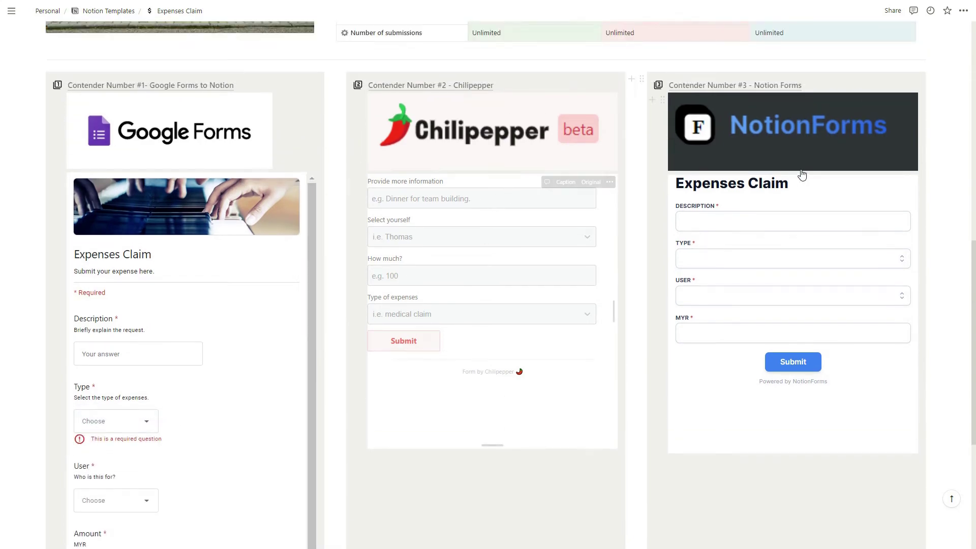
{"action": "scroll", "coordinate": [617, 276], "scroll_direction": "up", "scroll_amount": 5}
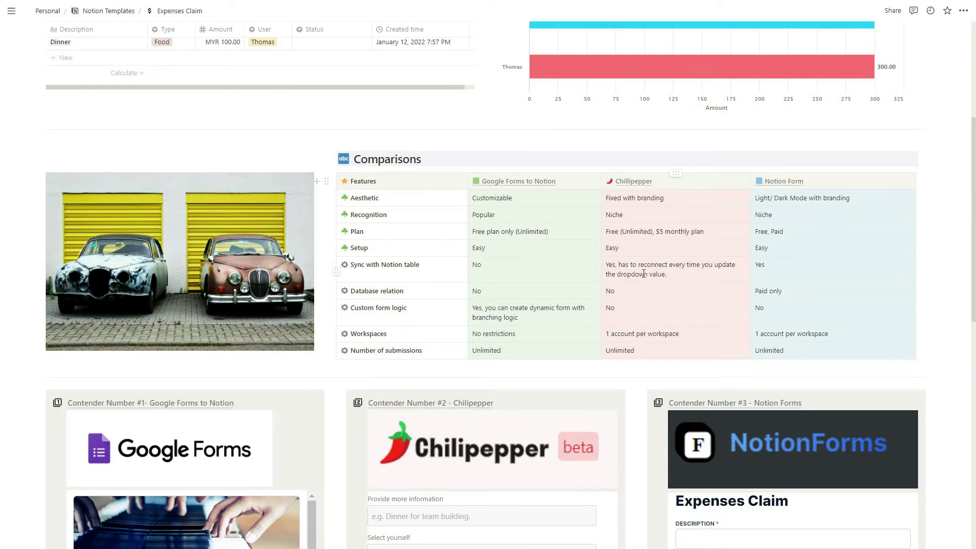
{"action": "scroll", "coordinate": [302, 181], "scroll_direction": "up", "scroll_amount": 2}
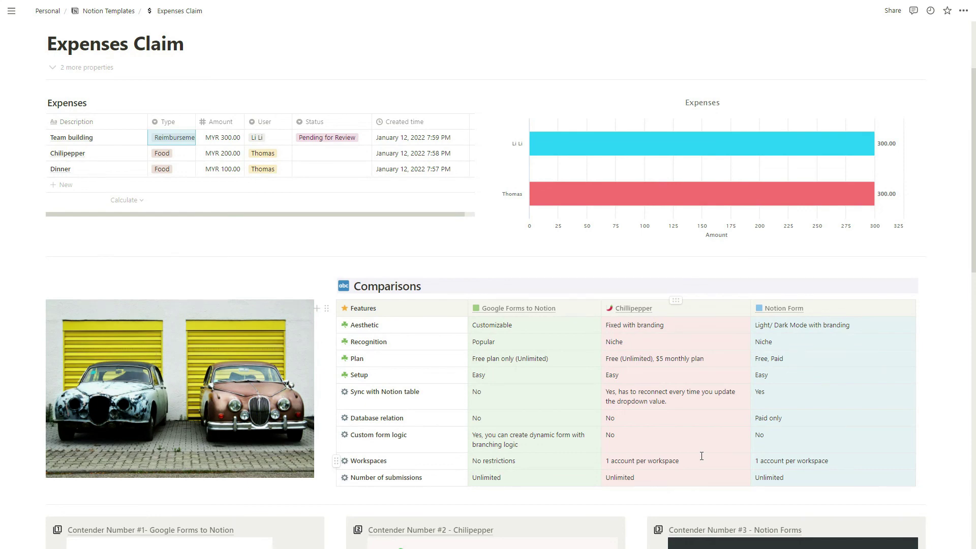
{"action": "scroll", "coordinate": [701, 456], "scroll_direction": "down", "scroll_amount": 3}
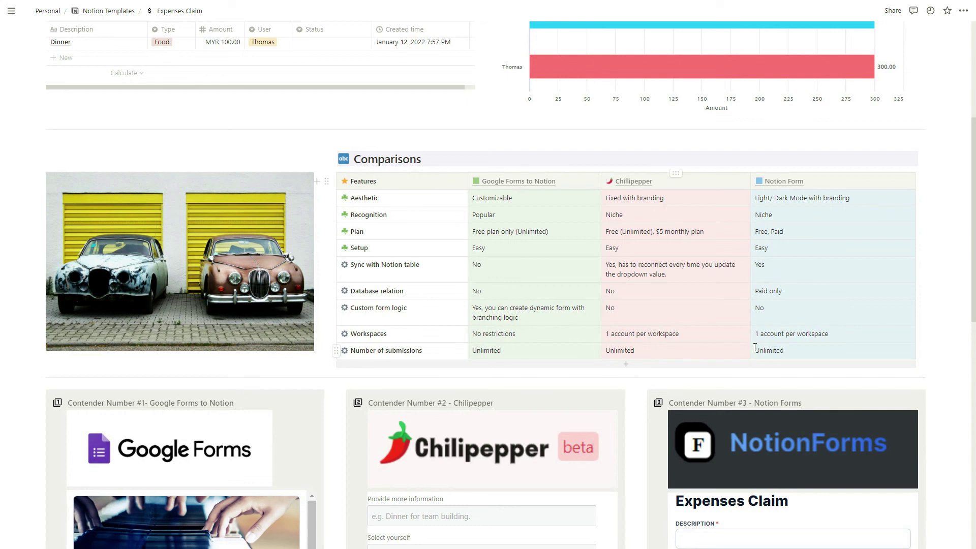
{"action": "scroll", "coordinate": [904, 332], "scroll_direction": "up", "scroll_amount": 2}
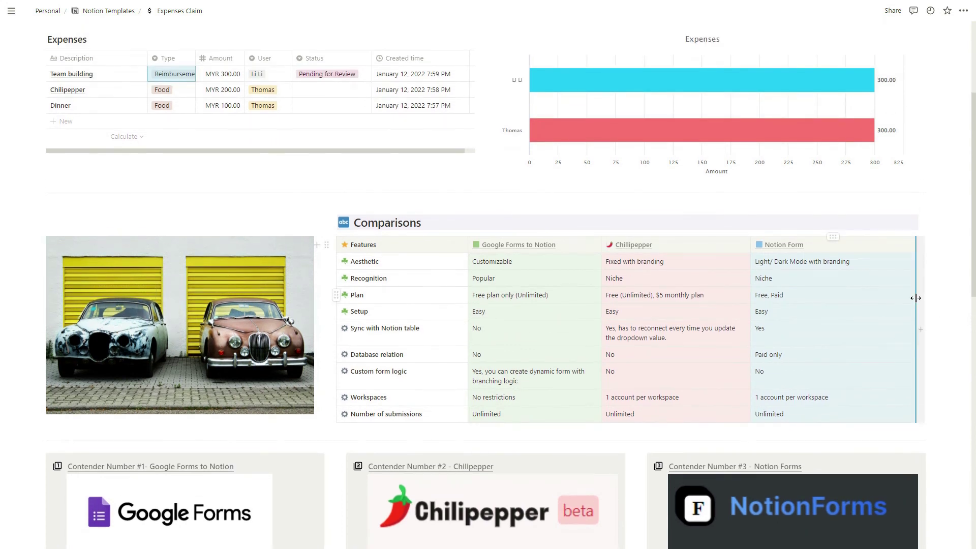